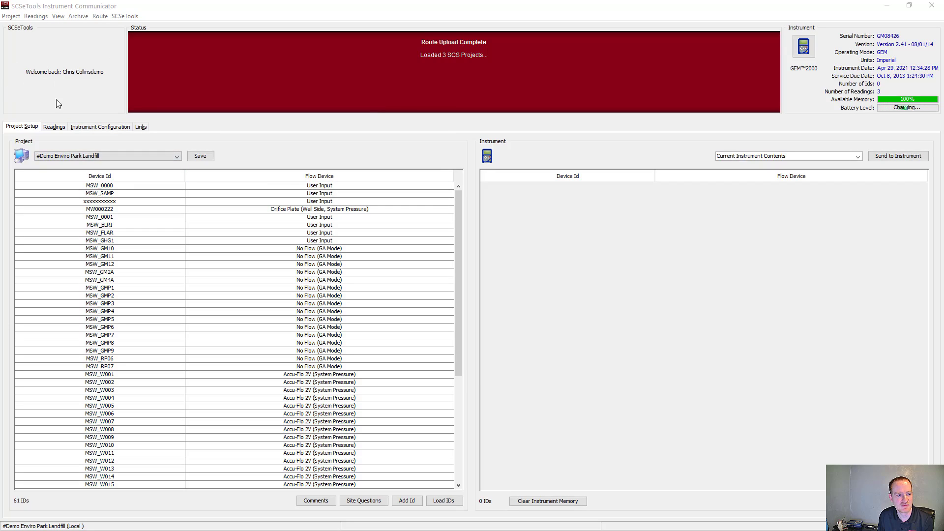
Step: In the Demo project, start a new well ID DEMO7777 with flow device Accu-Flo 2V (System Pressure) and a 60-second pump run time
{"action": "left_click", "coordinate": [125, 156]}
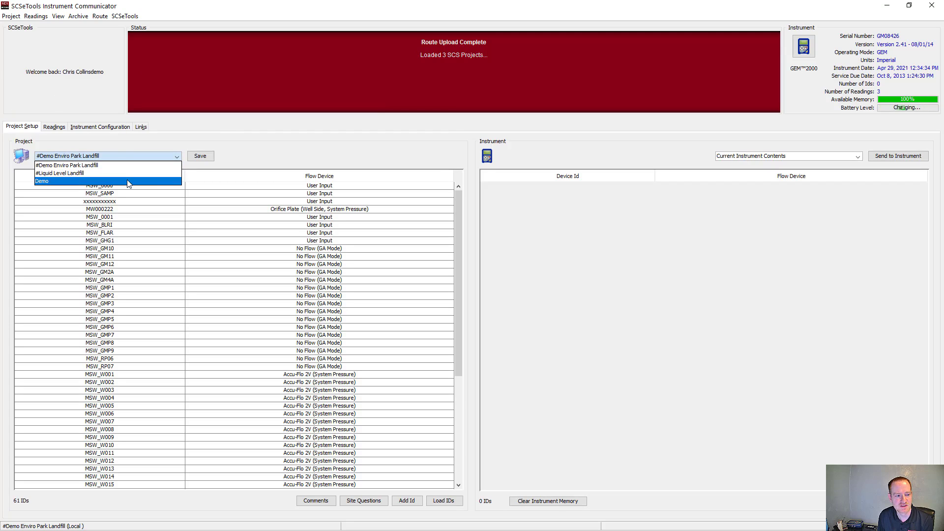
{"action": "left_click", "coordinate": [128, 182]}
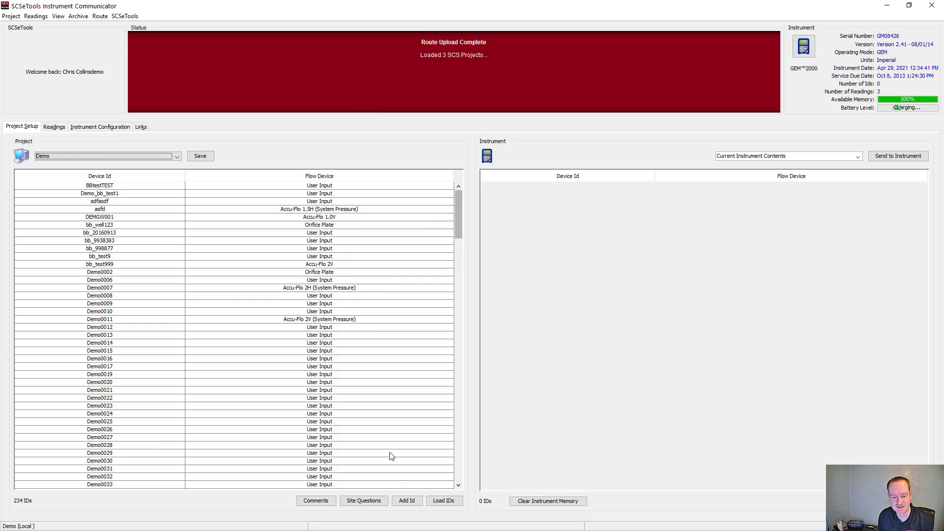
{"action": "left_click", "coordinate": [406, 501]}
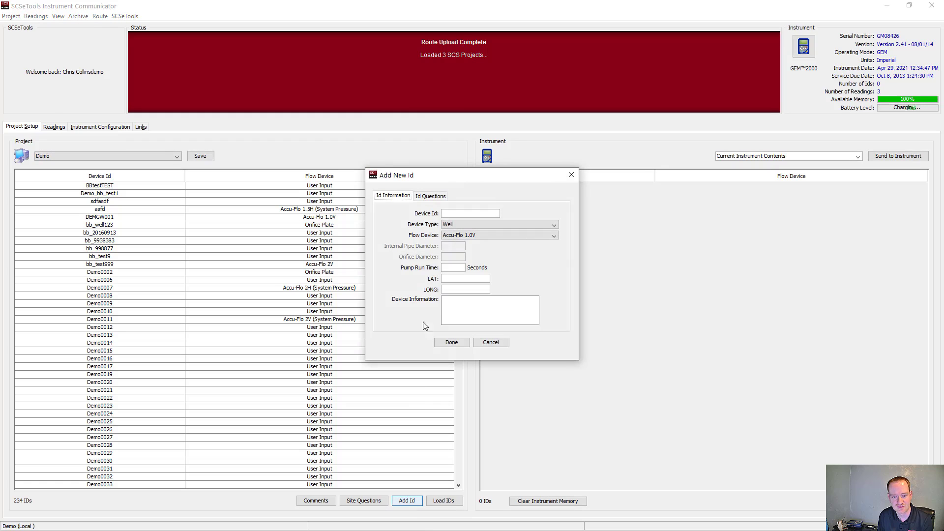
{"action": "left_click", "coordinate": [458, 214]}
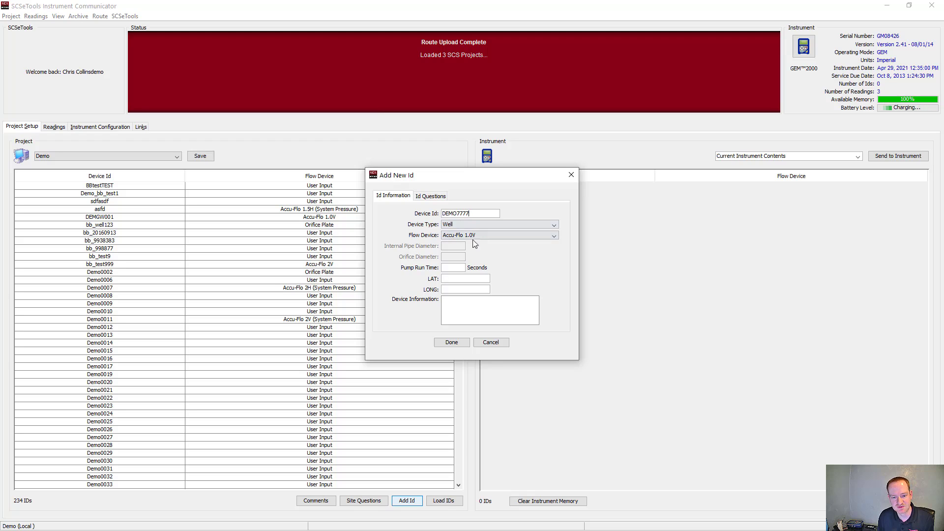
{"action": "left_click", "coordinate": [494, 235]}
{"action": "left_click_drag", "start_coordinate": [555, 252], "coordinate": [560, 280]}
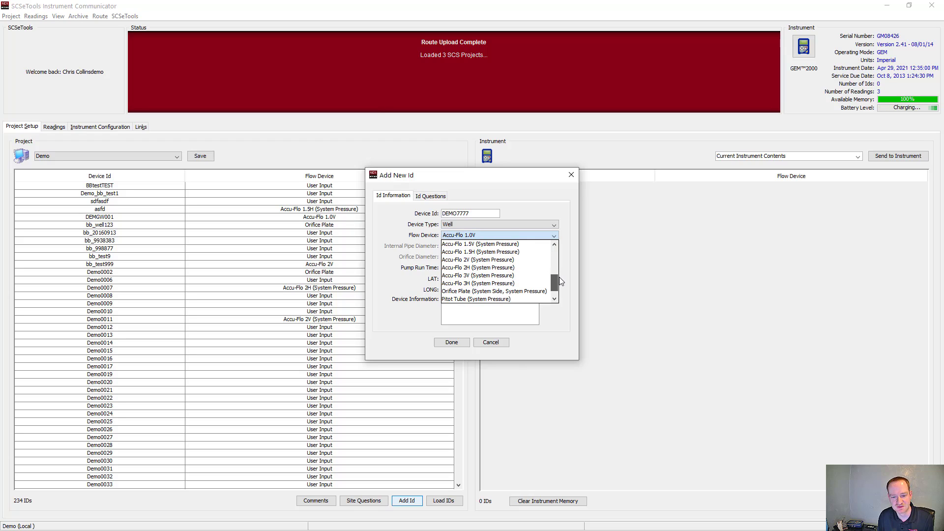
{"action": "left_click", "coordinate": [544, 260]}
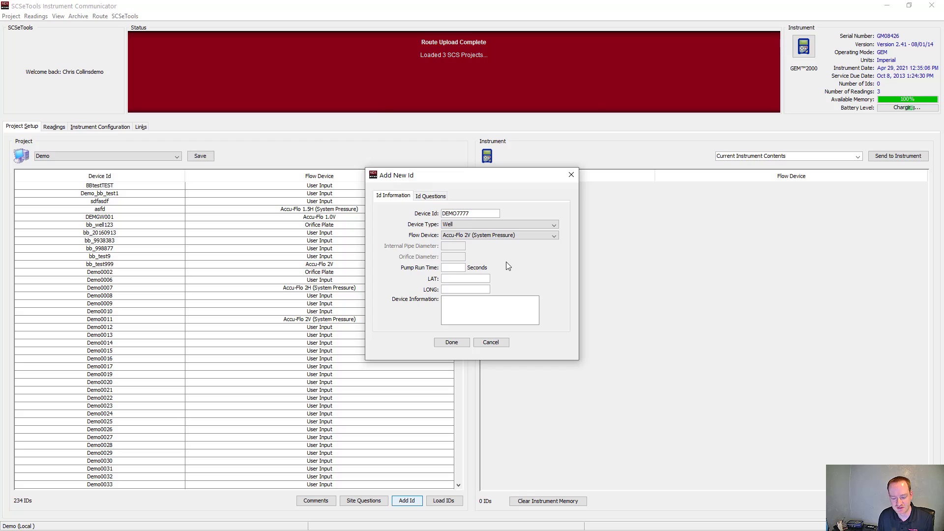
{"action": "type", "text": "60"}
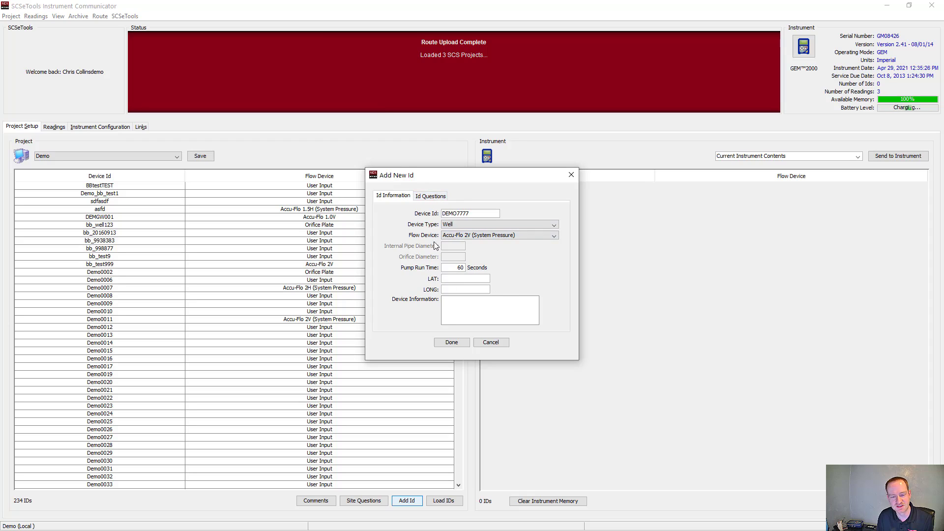
Step: Give the new ID a single comment selection as Question1 with NSPS/EG CAI, NSPS/EG CAC and No Change, and add the ID
{"action": "left_click", "coordinate": [430, 198]}
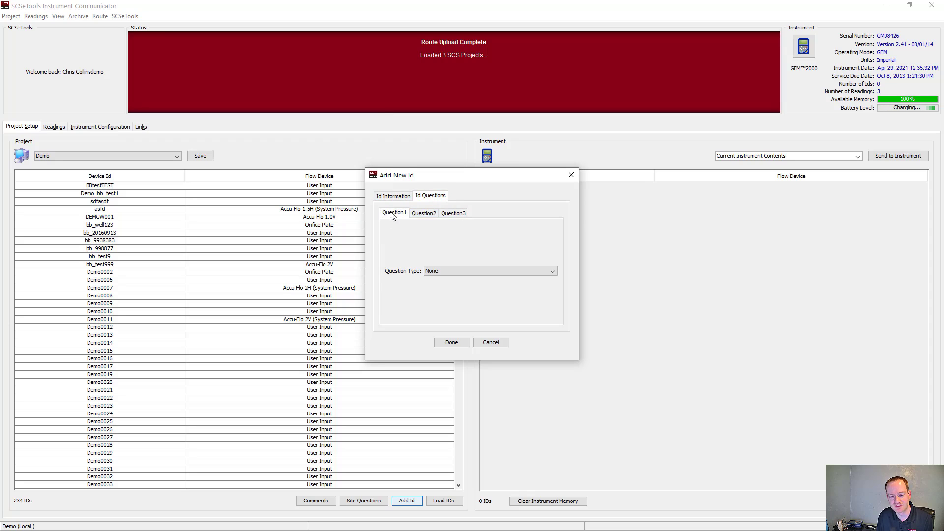
{"action": "left_click", "coordinate": [462, 271]}
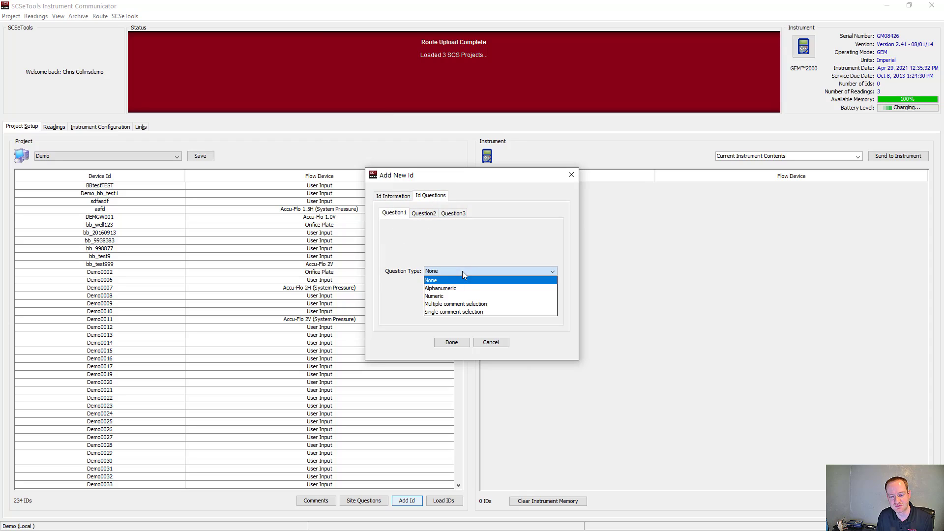
{"action": "left_click", "coordinate": [467, 314]}
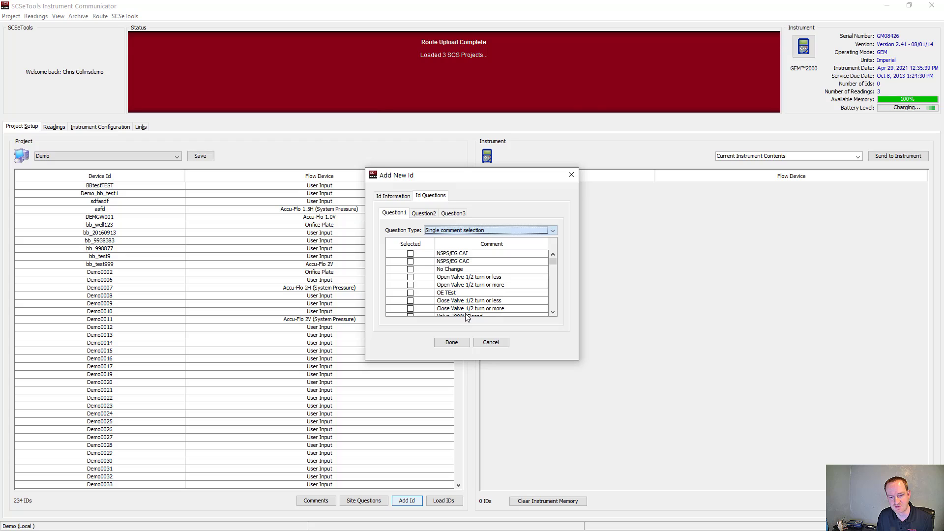
{"action": "left_click", "coordinate": [411, 254]}
{"action": "left_click", "coordinate": [411, 262]}
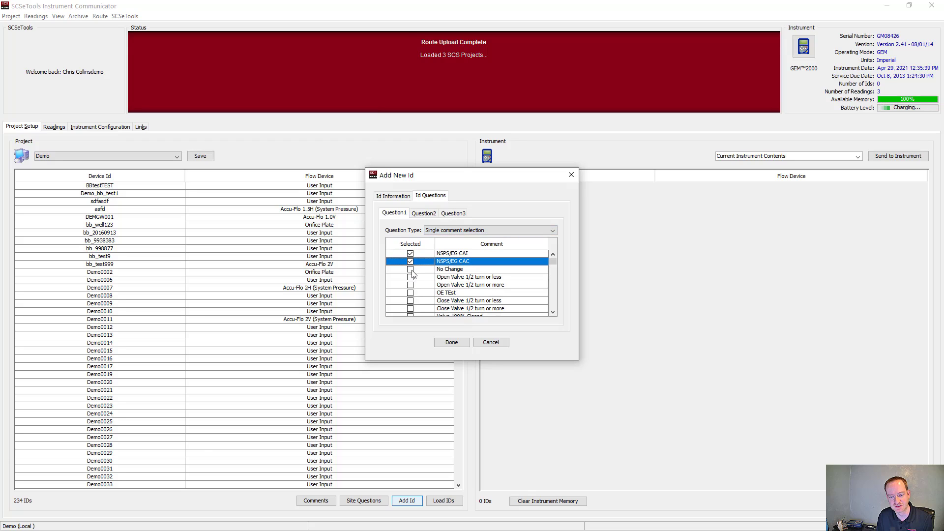
{"action": "left_click", "coordinate": [412, 273]}
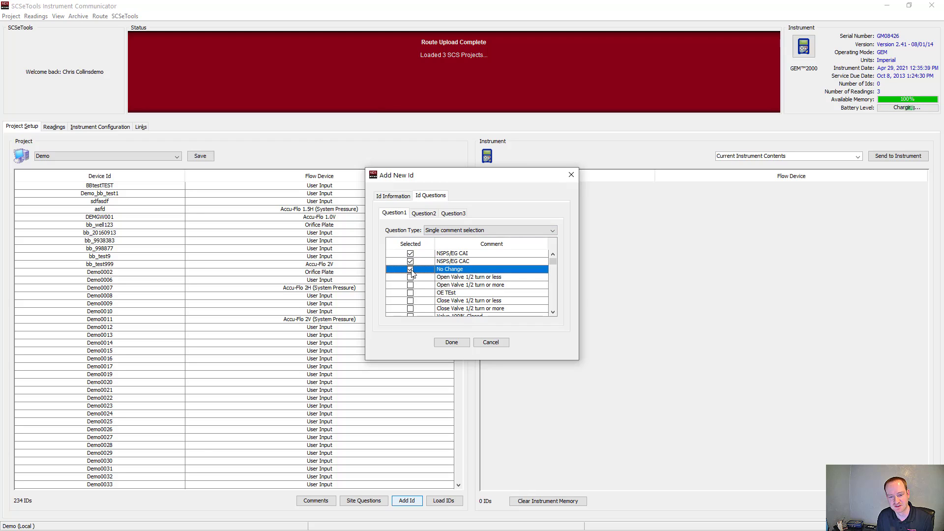
{"action": "left_click", "coordinate": [452, 344]}
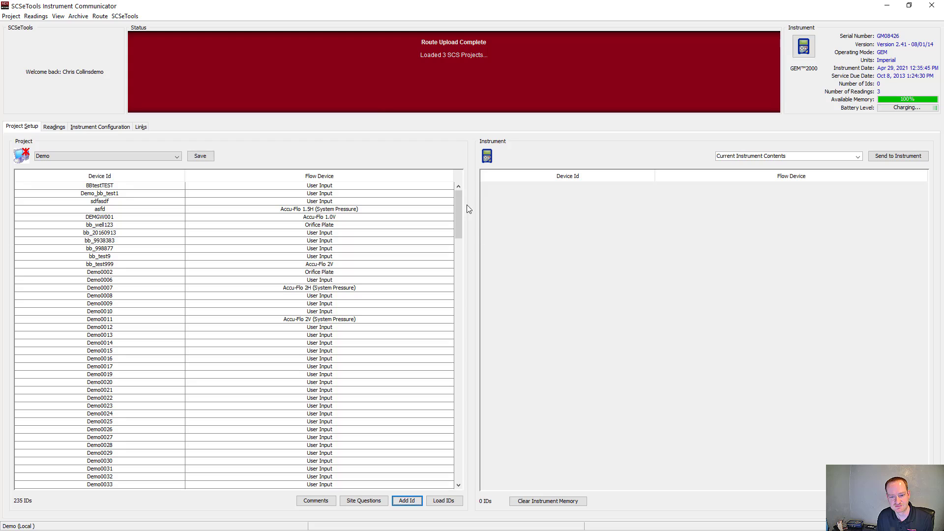
Step: Save the Demo project with the added DEMO7777 ID and upload it to SCSeTools
{"action": "left_click_drag", "start_coordinate": [459, 201], "coordinate": [475, 473]}
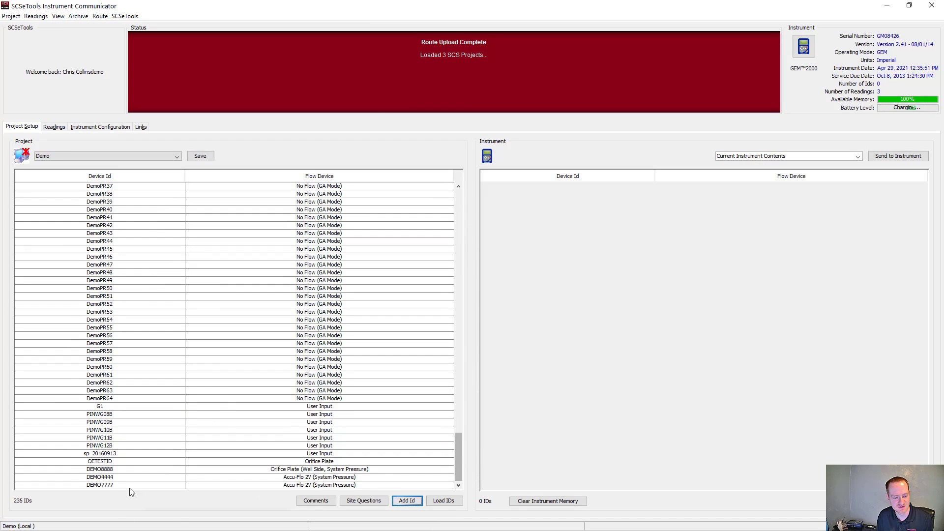
{"action": "mouse_move", "coordinate": [236, 488]}
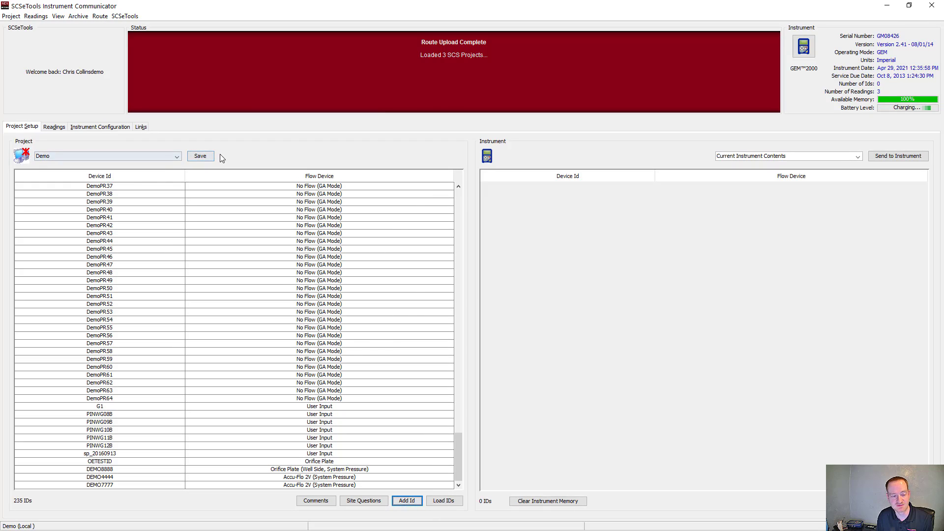
{"action": "left_click", "coordinate": [202, 156]}
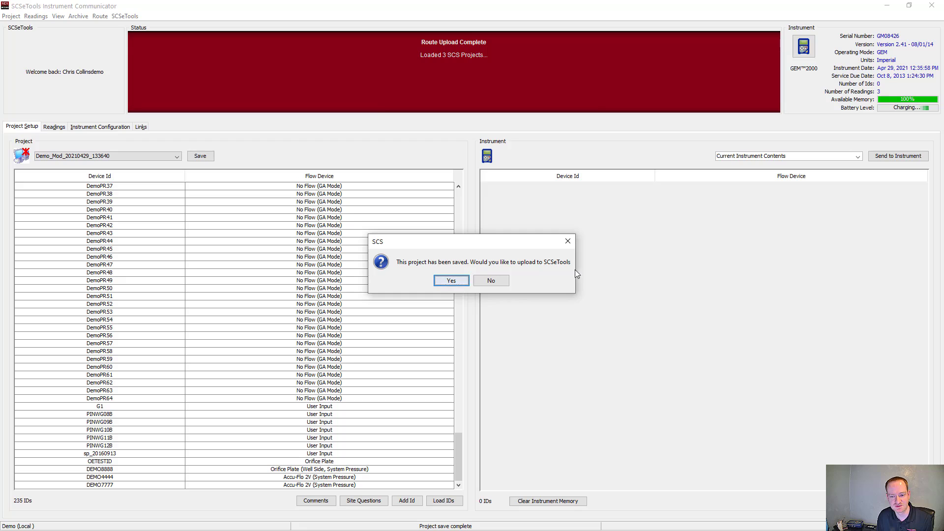
{"action": "left_click", "coordinate": [463, 282]}
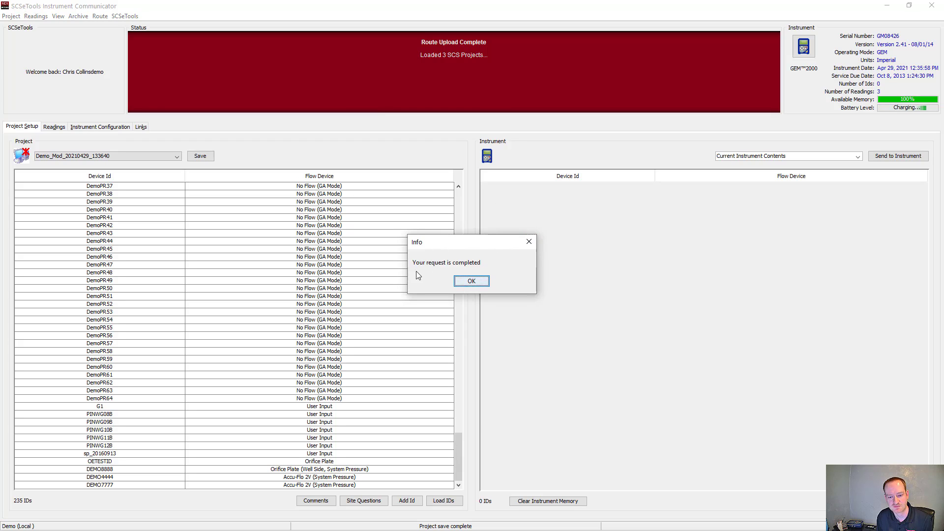
{"action": "left_click", "coordinate": [471, 281]}
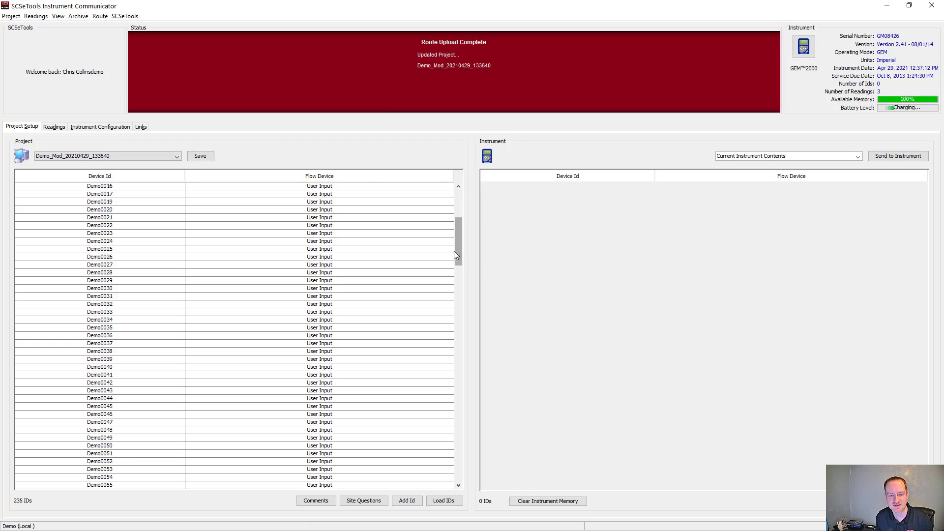
{"action": "left_click_drag", "start_coordinate": [456, 255], "coordinate": [462, 494]}
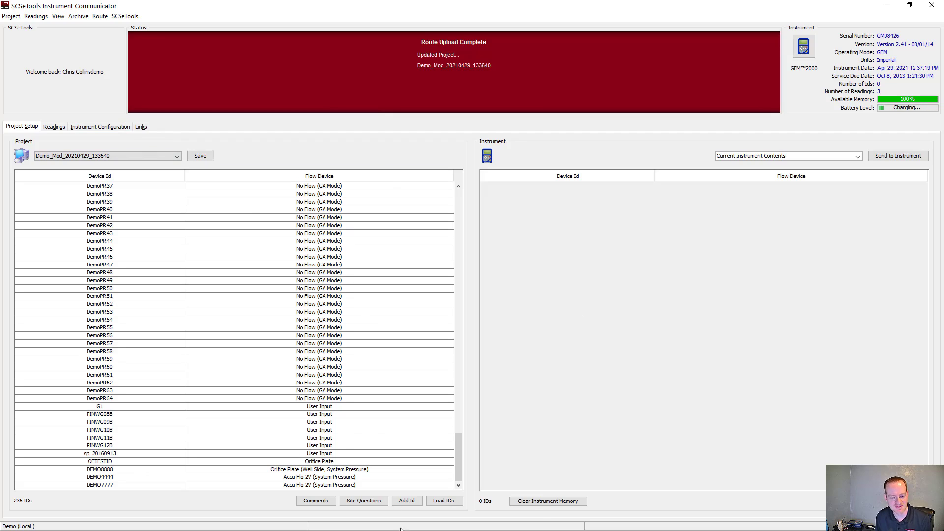
Step: Switch to SCS eTools in the browser and open the iComm data upload list for the Demo site
{"action": "left_click", "coordinate": [884, 7]}
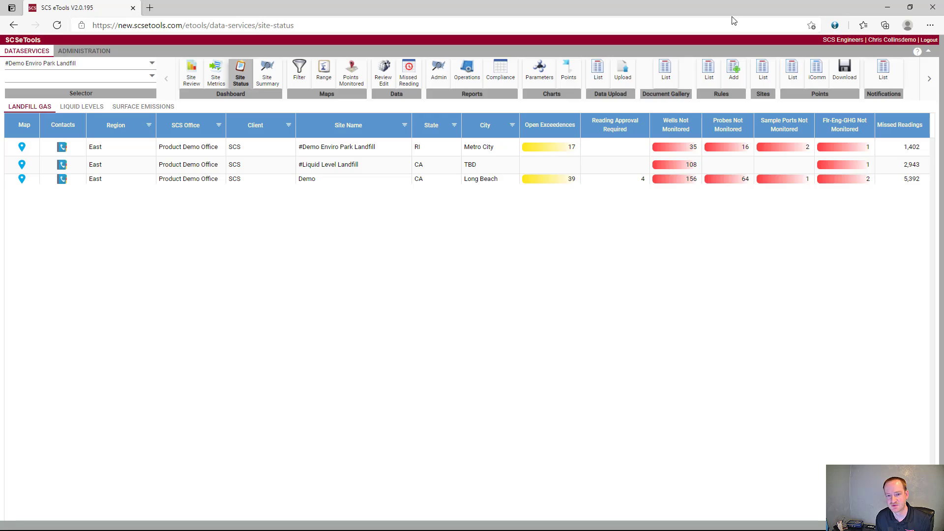
{"action": "left_click", "coordinate": [153, 68]}
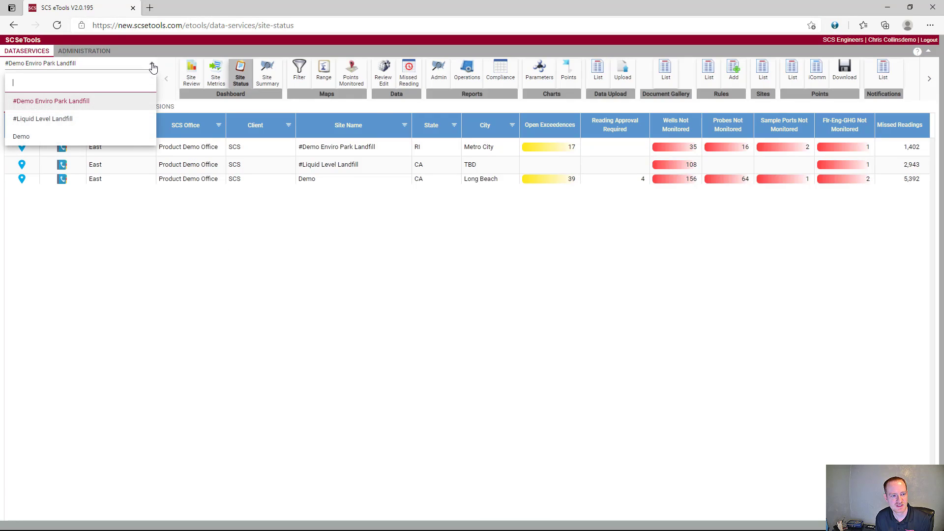
{"action": "left_click", "coordinate": [37, 136]}
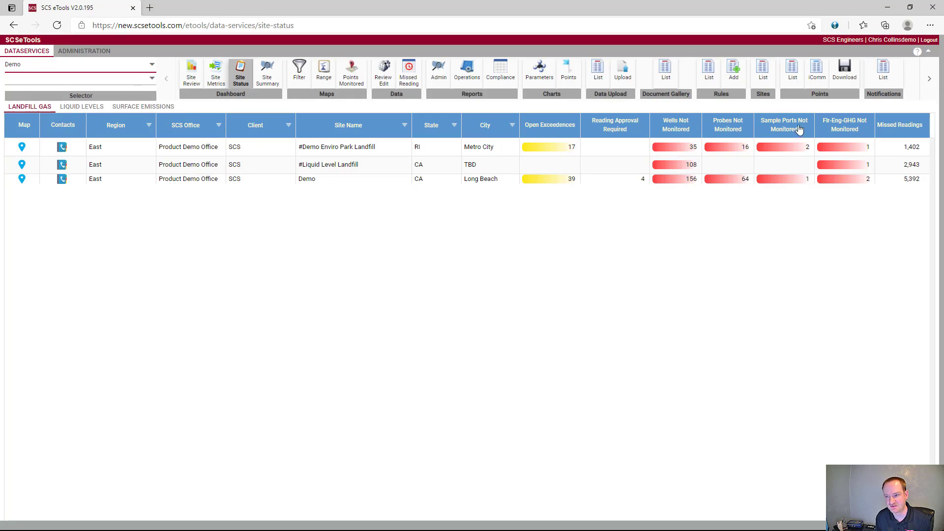
{"action": "left_click", "coordinate": [816, 68]}
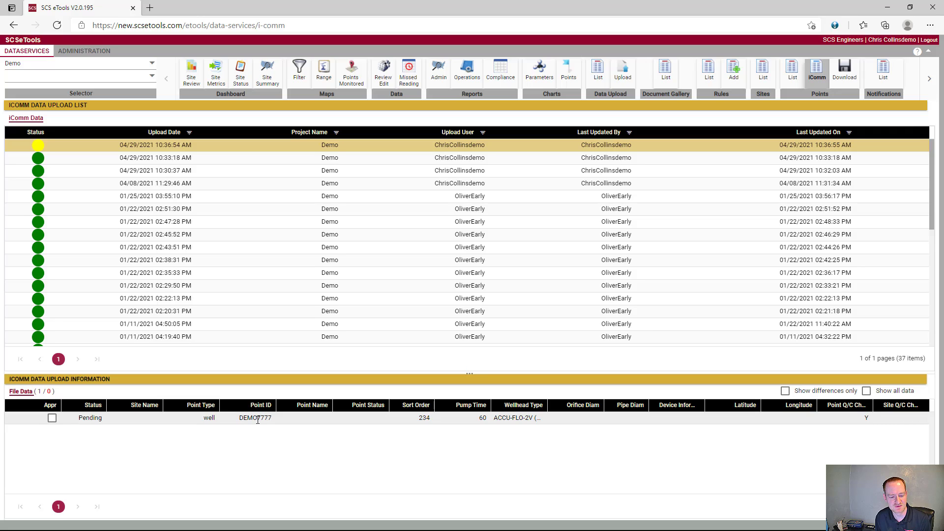
Step: Approve all pending records in the latest iComm upload containing DEMO7777
{"action": "right_click", "coordinate": [221, 424]}
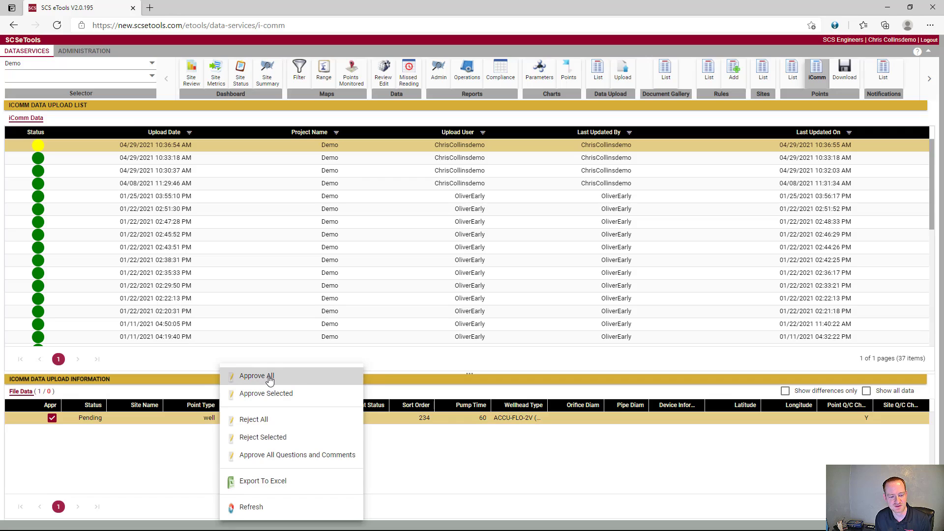
{"action": "left_click", "coordinate": [270, 377]}
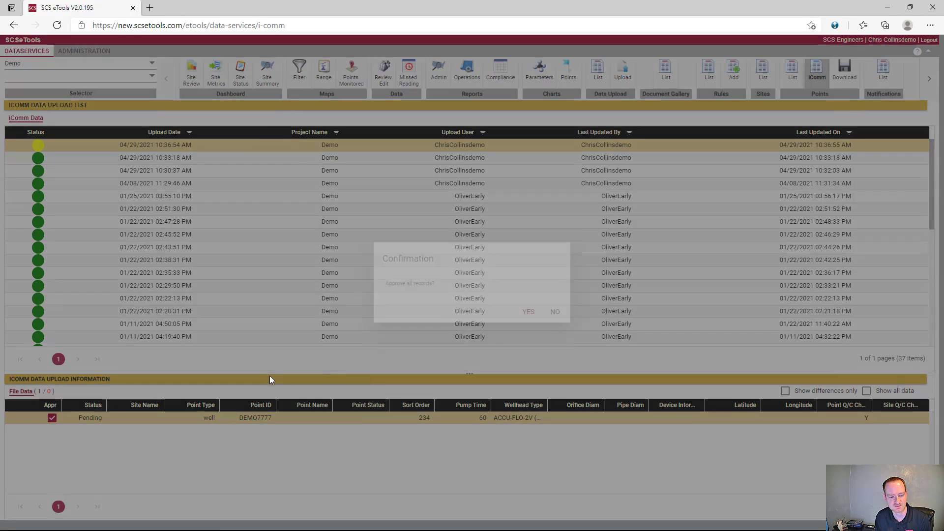
{"action": "left_click", "coordinate": [530, 314]}
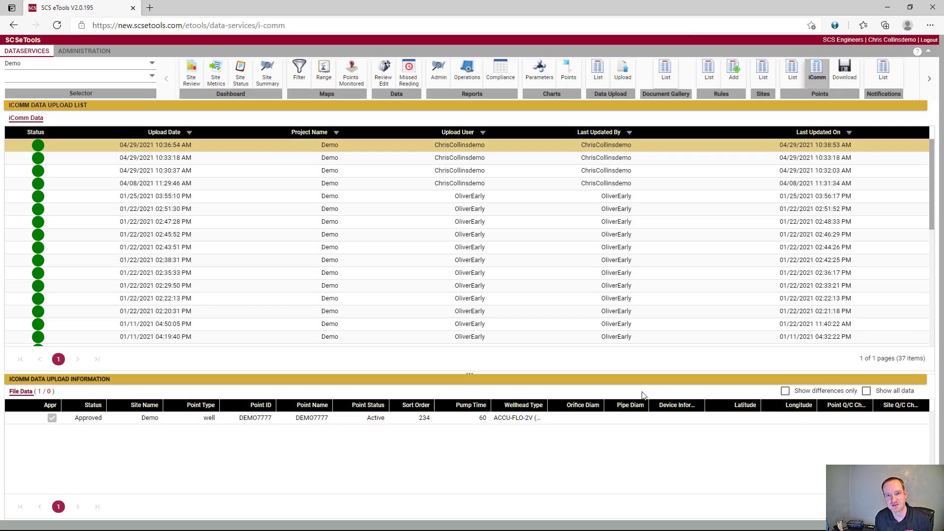
Step: Switch back to SCSeTools Instrument Communicator and delete the modified project Demo_Mod_20210429_133640
{"action": "left_click", "coordinate": [887, 7]}
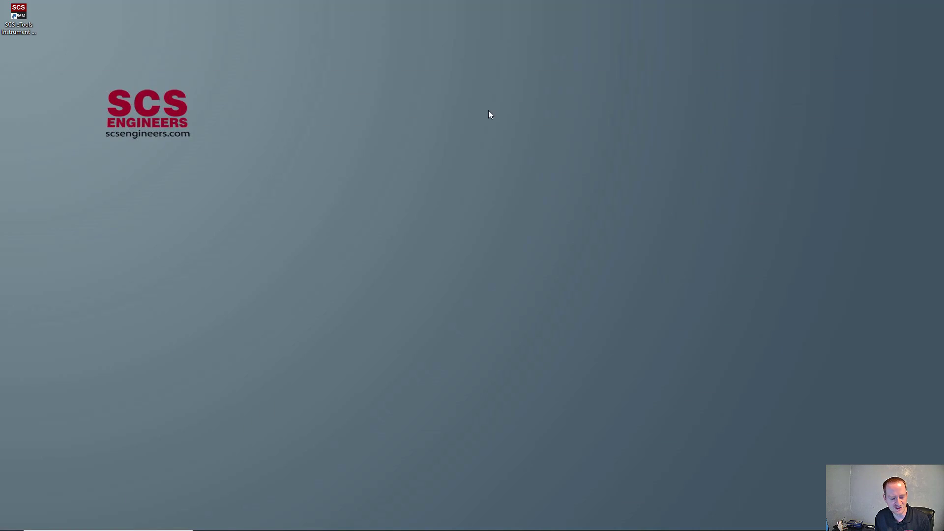
{"action": "key", "text": "alt+Tab"}
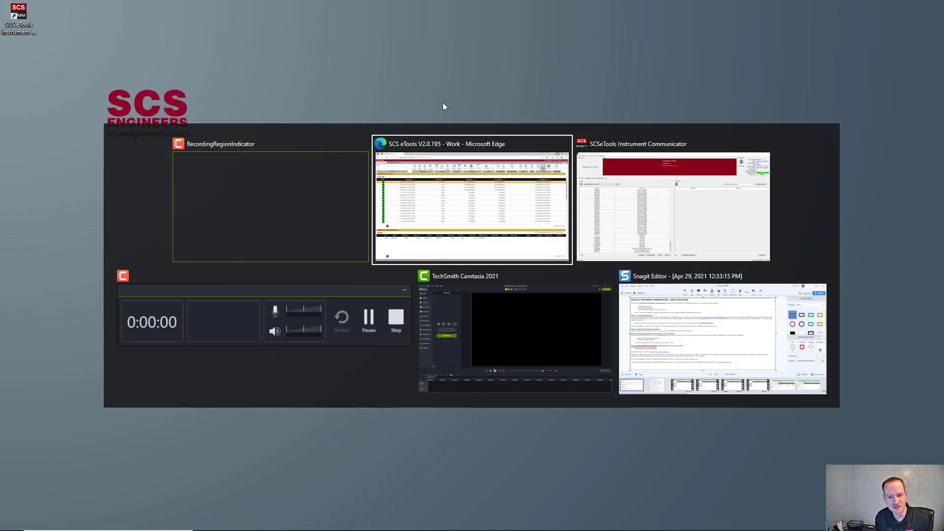
{"action": "key", "text": "alt+Tab"}
{"action": "key", "text": "alt+Tab"}
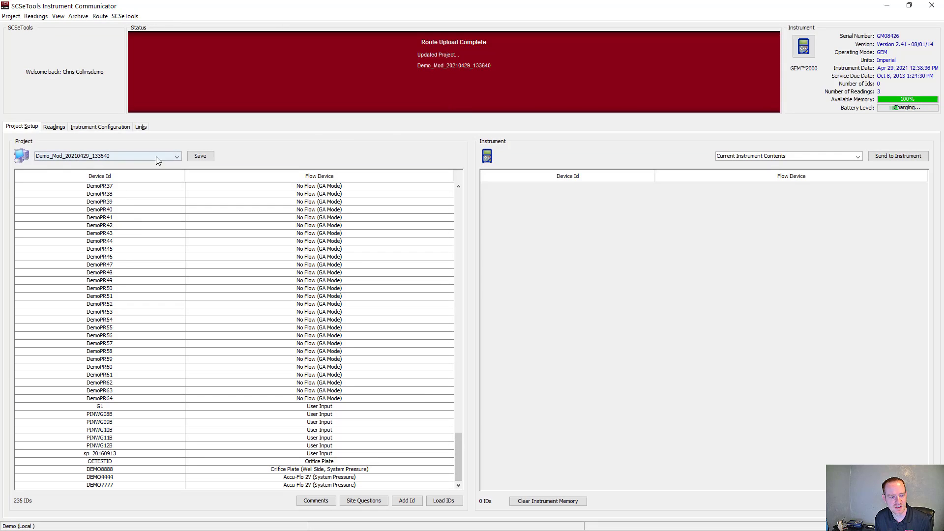
{"action": "left_click", "coordinate": [9, 17]}
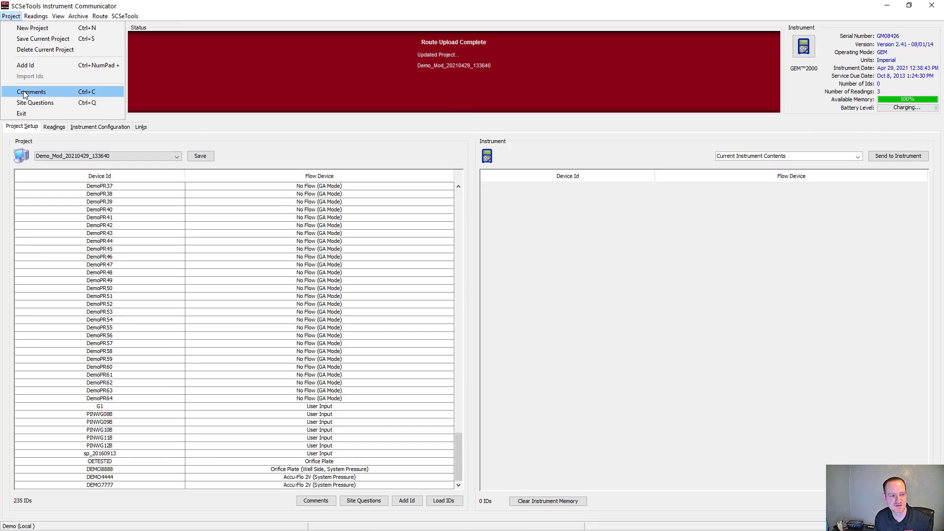
{"action": "left_click", "coordinate": [55, 48]}
{"action": "left_click", "coordinate": [452, 280]}
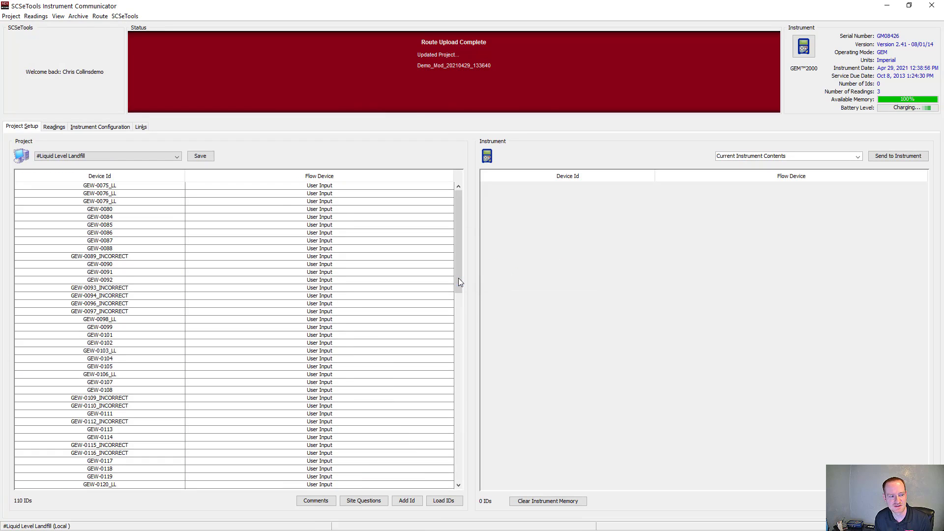
Step: Display the original Demo project and refresh all projects from SCSeTools
{"action": "left_click", "coordinate": [177, 157]}
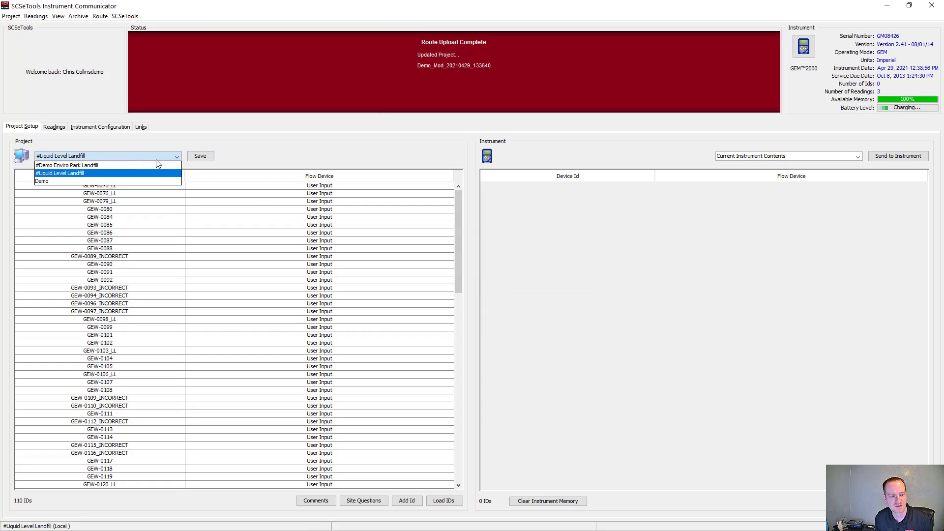
{"action": "left_click", "coordinate": [96, 182]}
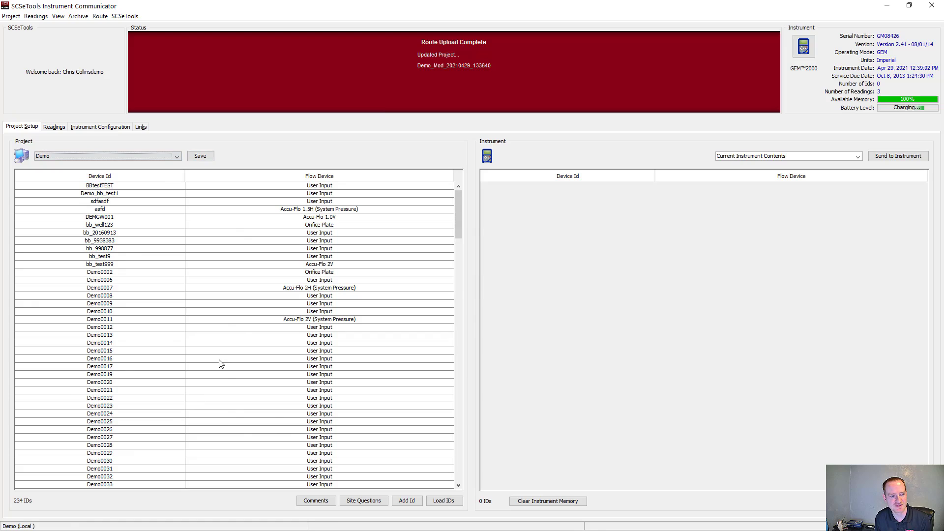
{"action": "left_click", "coordinate": [138, 16]}
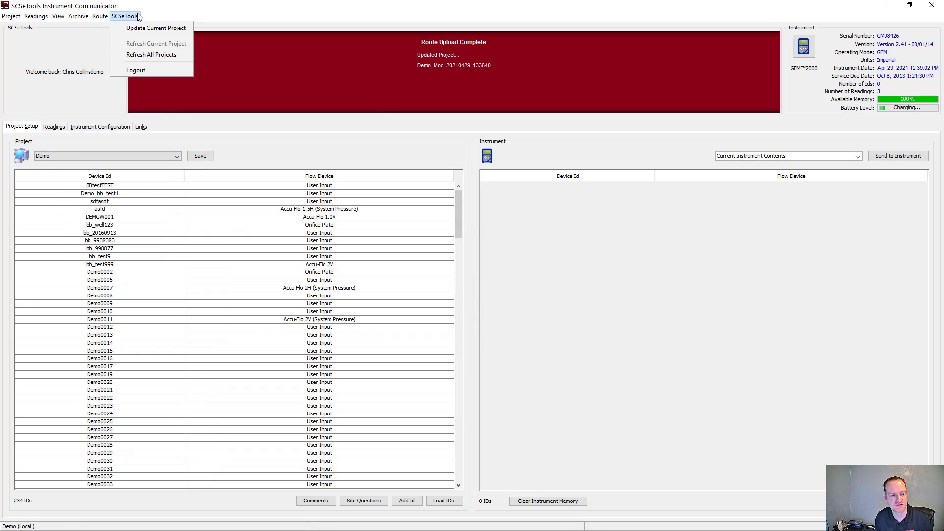
{"action": "left_click", "coordinate": [140, 55]}
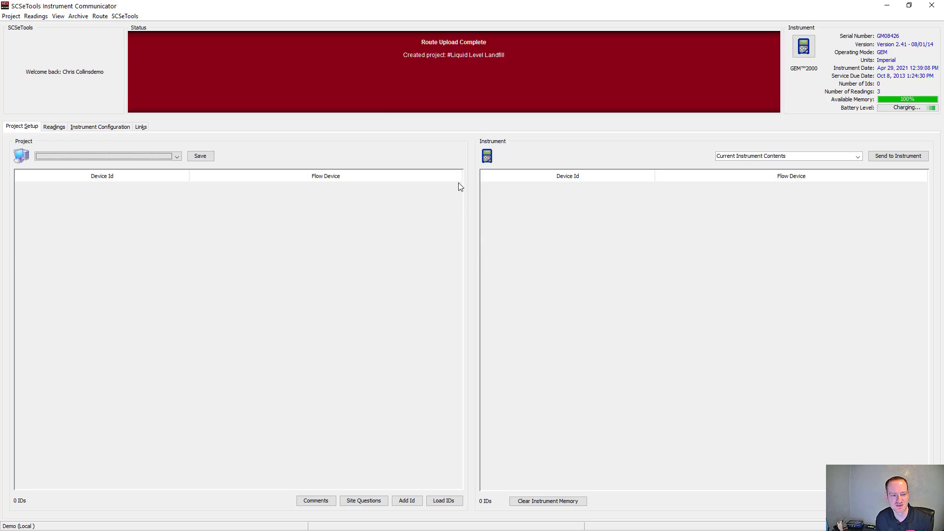
Step: Open the refreshed Demo project and check the end of its device list for DEMO7777
{"action": "left_click", "coordinate": [170, 158]}
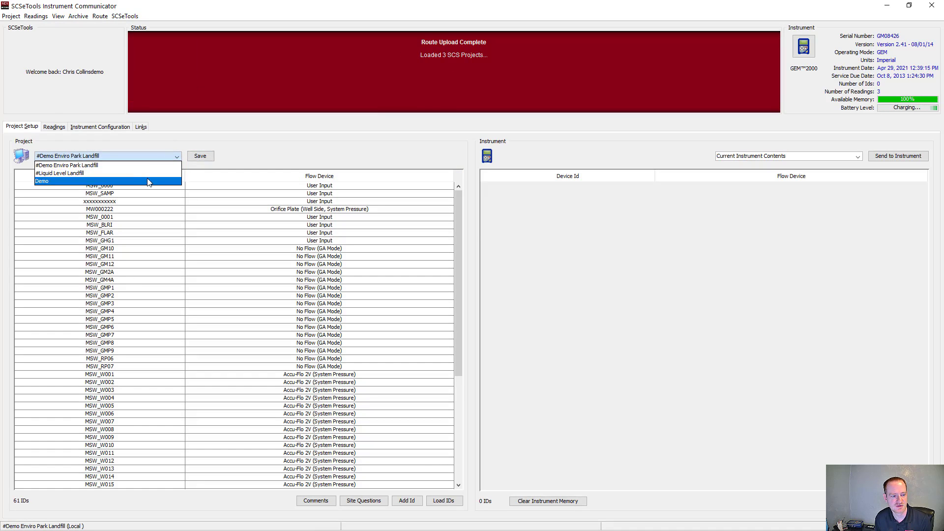
{"action": "left_click", "coordinate": [147, 182]}
{"action": "left_click_drag", "start_coordinate": [461, 216], "coordinate": [459, 467]}
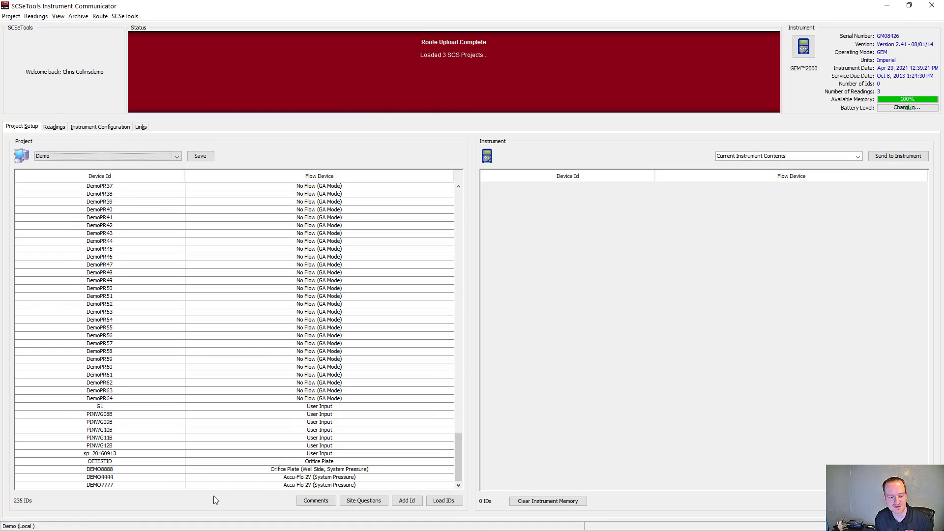